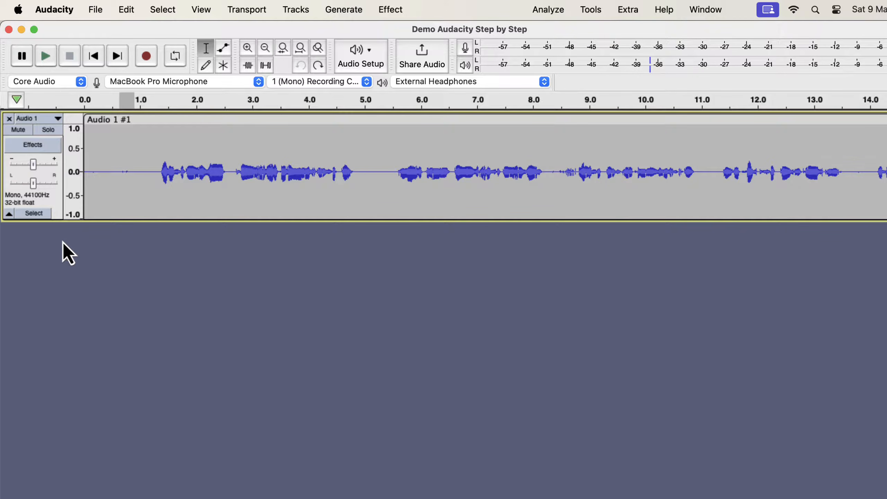
- Play the first second of the track and delete the small noise blips at about 0.7 s and 0.15 s
drag(140, 175, 81, 177)
key(space)
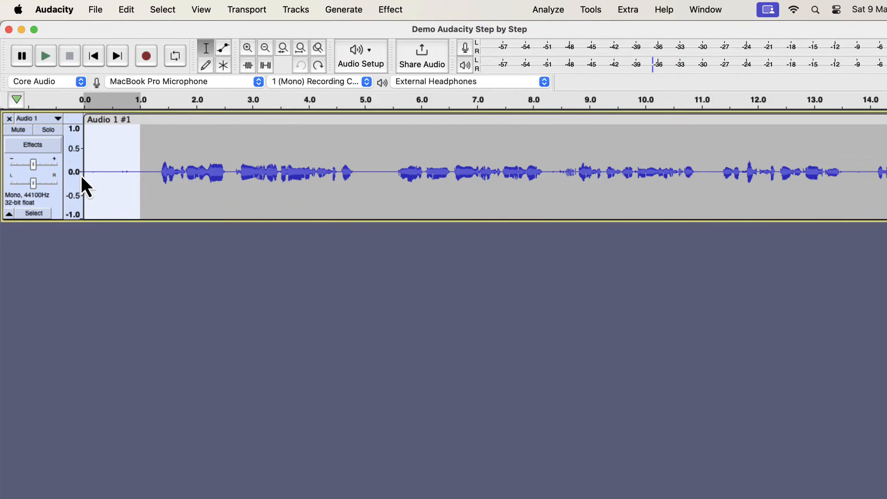
click(123, 173)
drag(123, 172, 130, 177)
key(Delete)
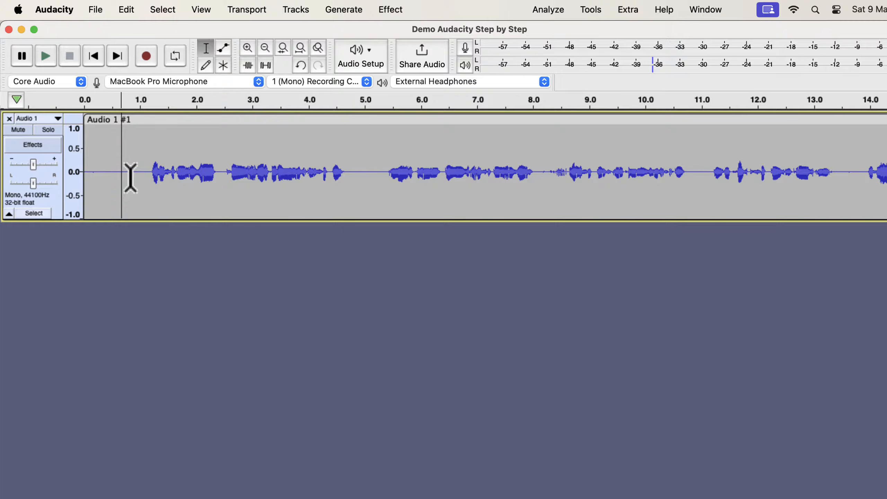
click(92, 174)
drag(94, 174, 96, 175)
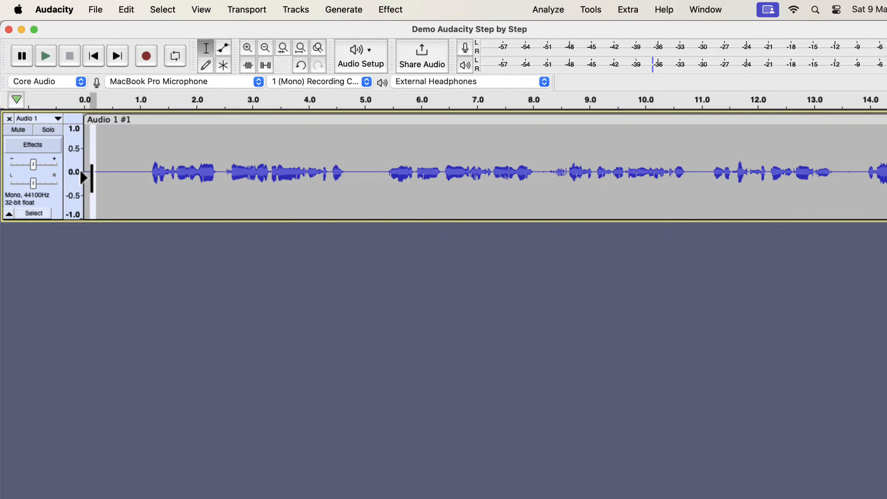
key(Delete)
- Select about the first 0.8 seconds of the track and play it back repeatedly to listen to the background noise
click(127, 172)
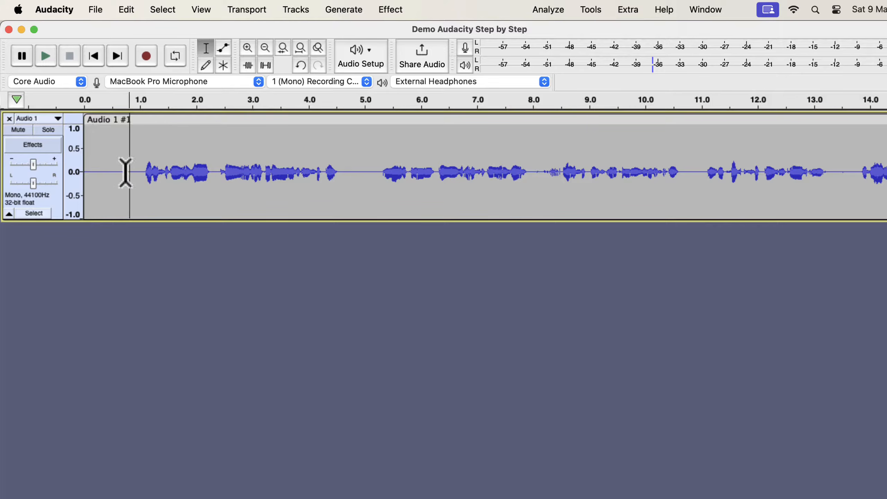
drag(127, 172, 81, 172)
key(space)
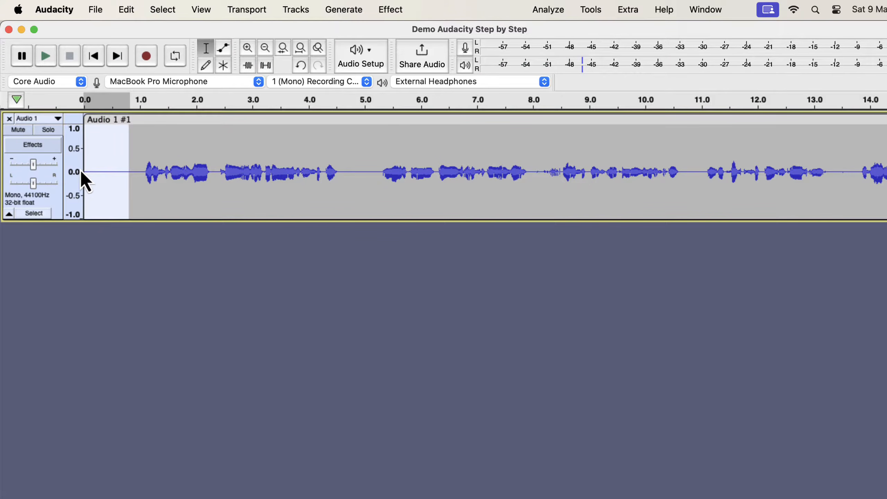
key(space)
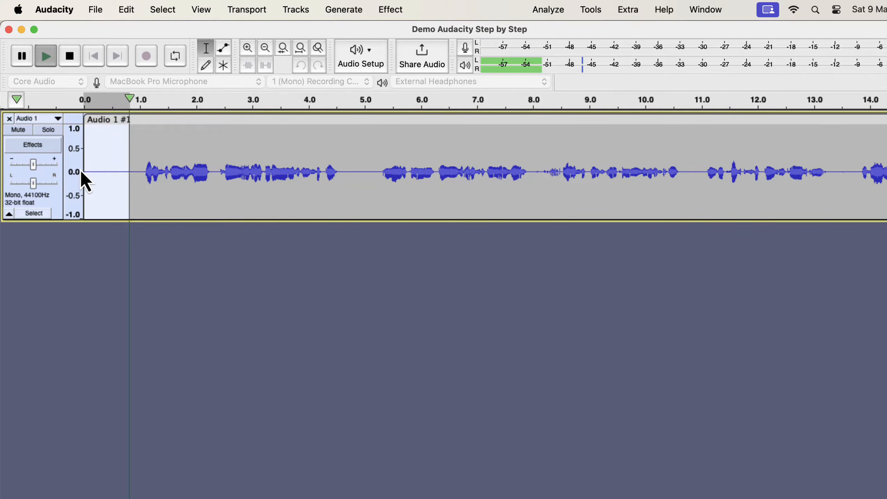
key(space)
key(space)
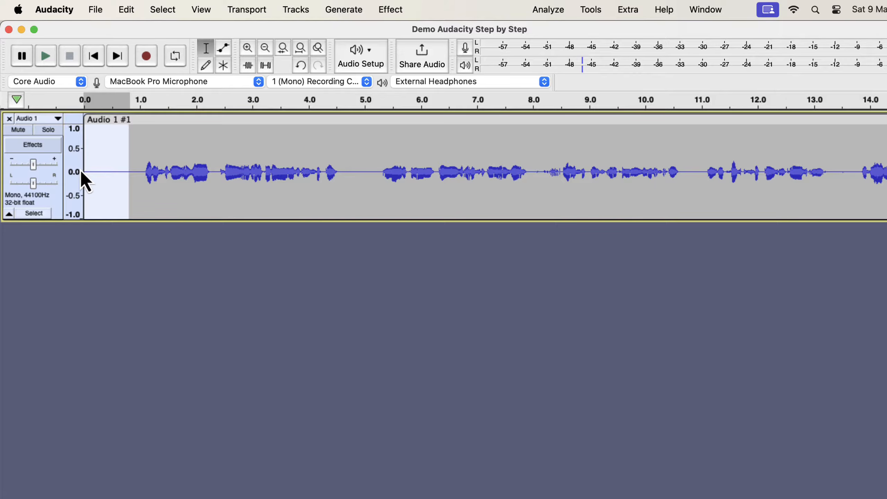
- Normalize the whole clip to a peak amplitude of -1.0 dB with DC offset removal
click(112, 156)
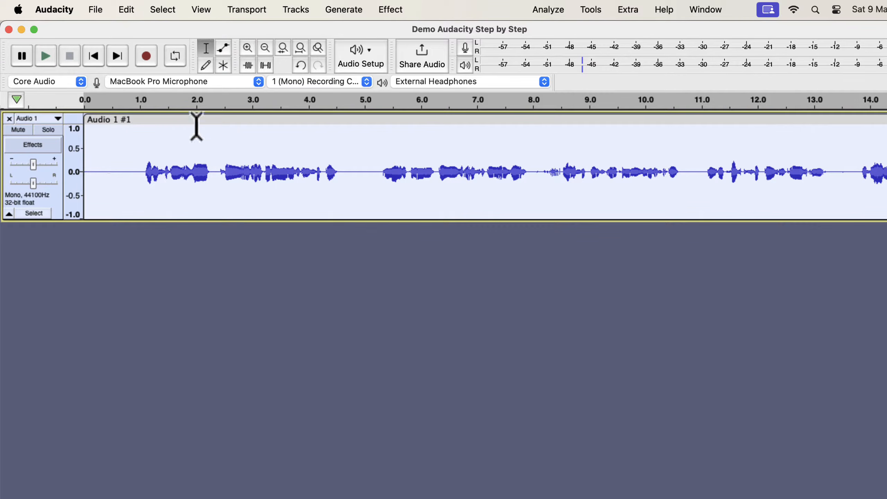
click(383, 12)
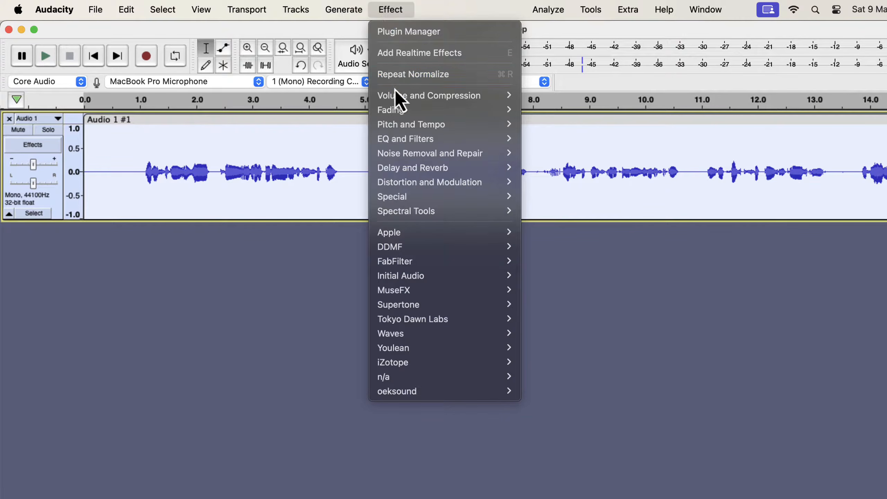
mouse_move(396, 95)
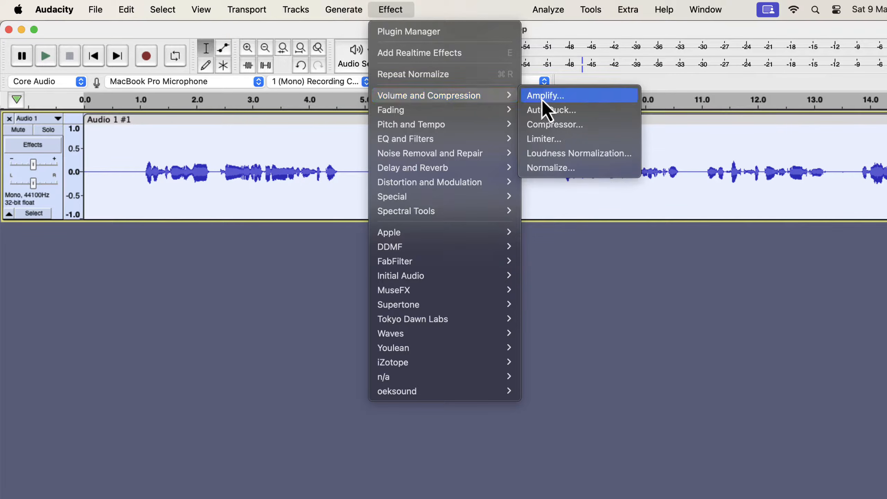
click(542, 168)
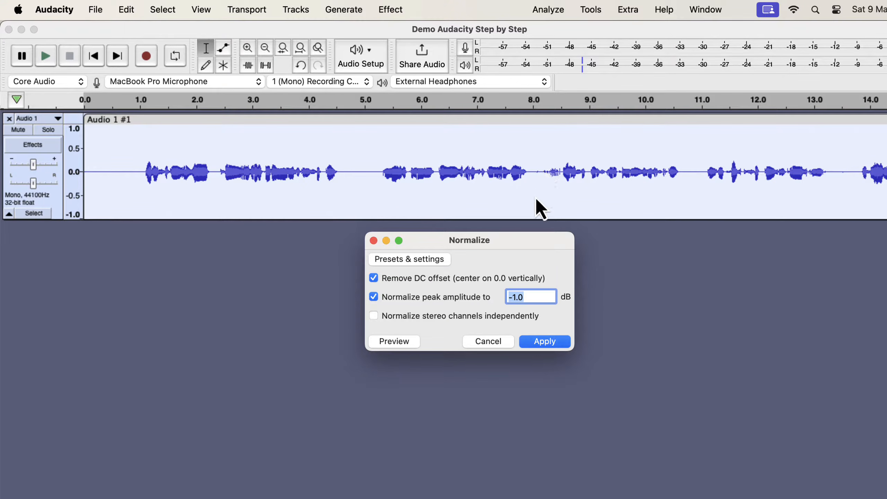
click(534, 349)
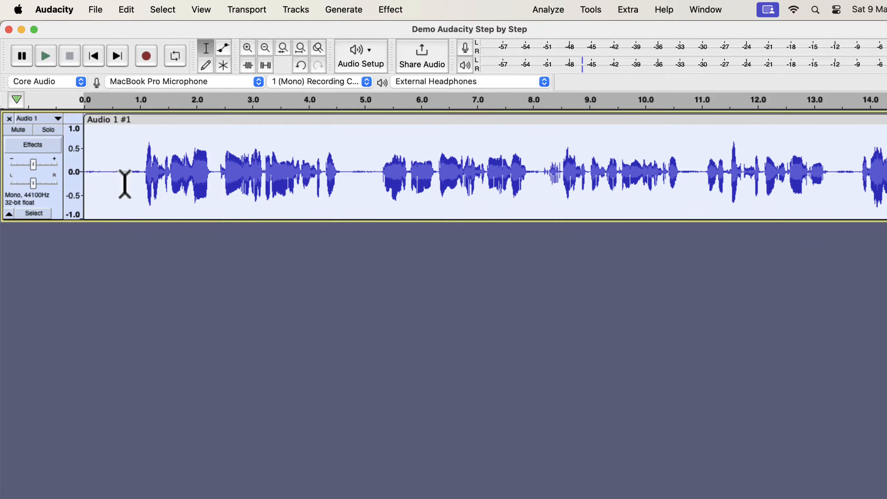
- Select and play about the first 0.85 seconds of background noise, and capture it as the Noise Reduction noise profile
drag(131, 172, 64, 161)
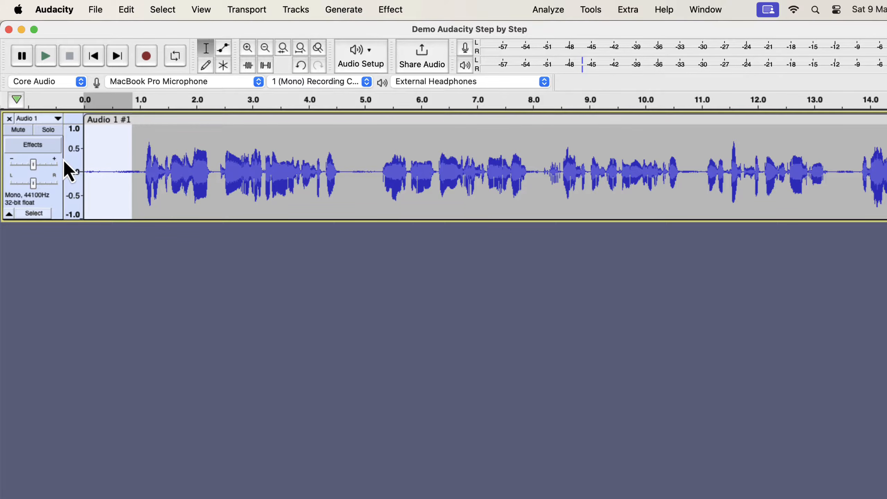
key(space)
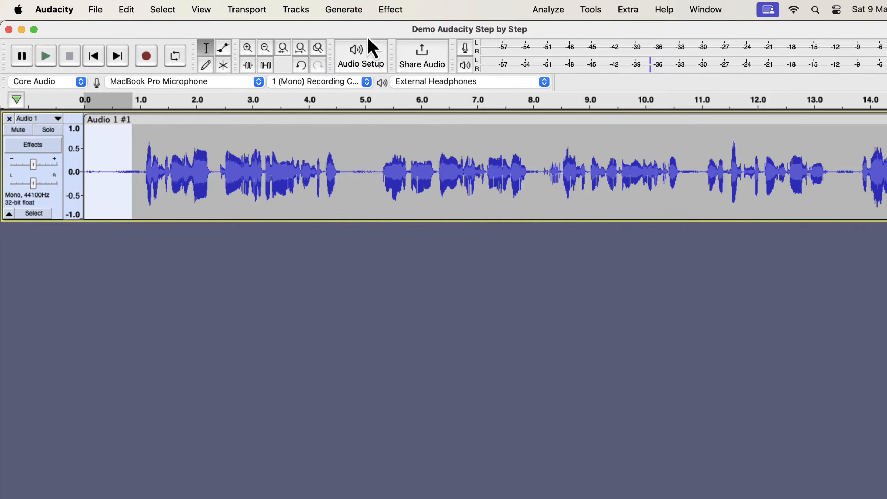
click(390, 9)
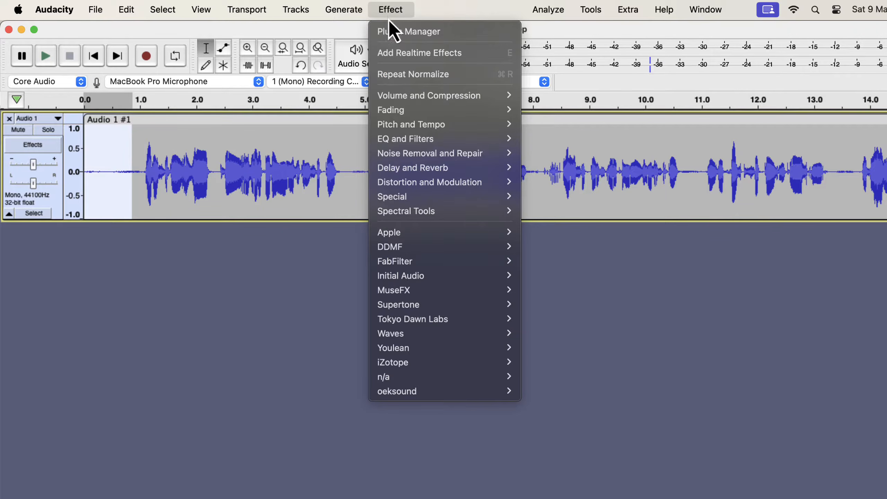
mouse_move(403, 154)
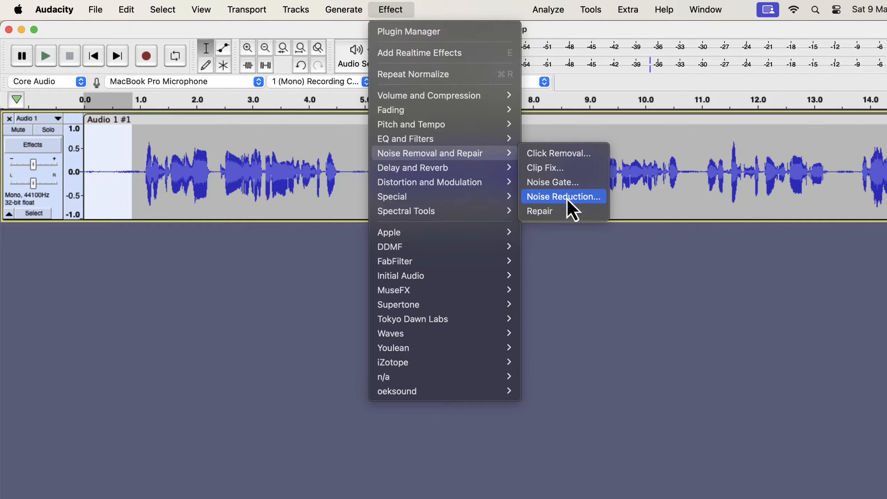
click(598, 202)
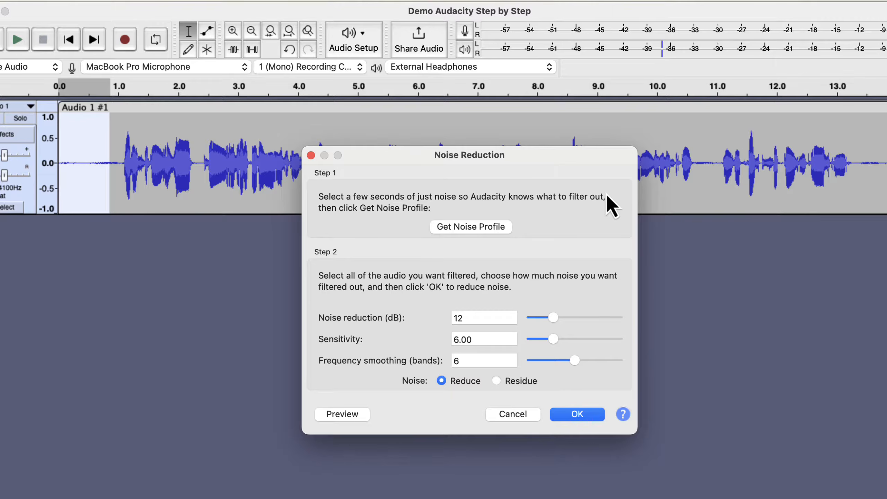
click(462, 227)
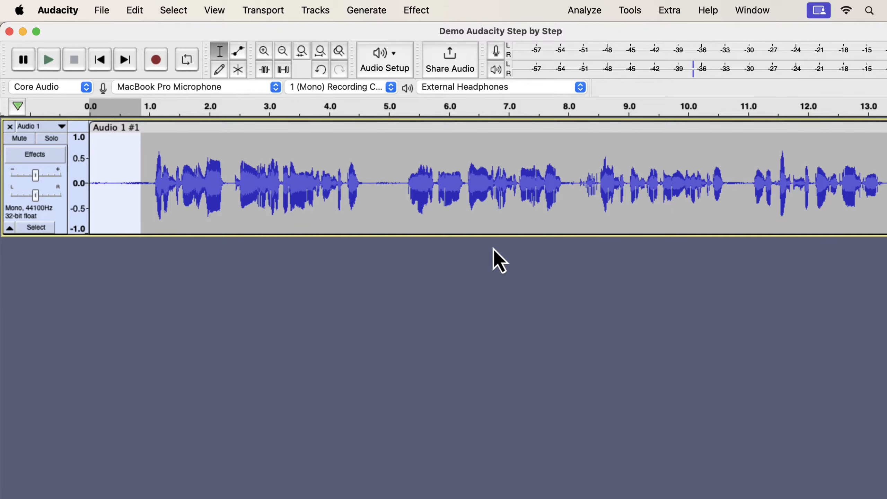
- Select the entire track from start to end and open the Noise Reduction effect
double_click(374, 164)
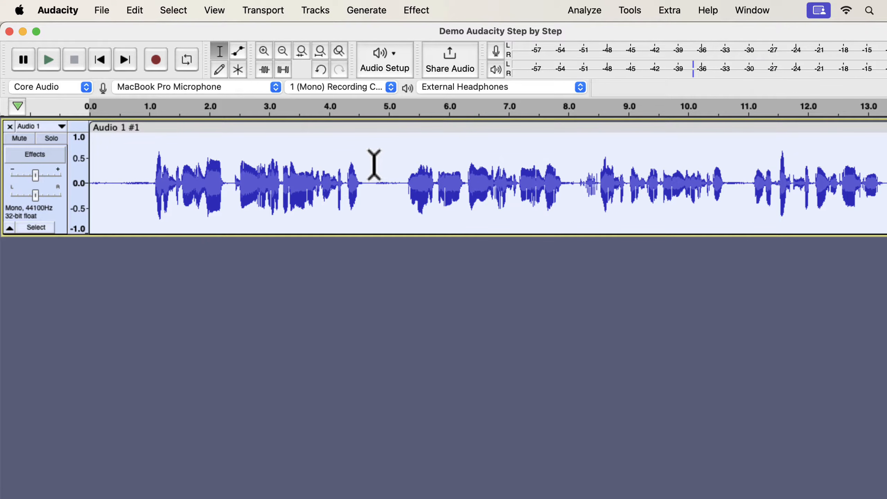
click(374, 164)
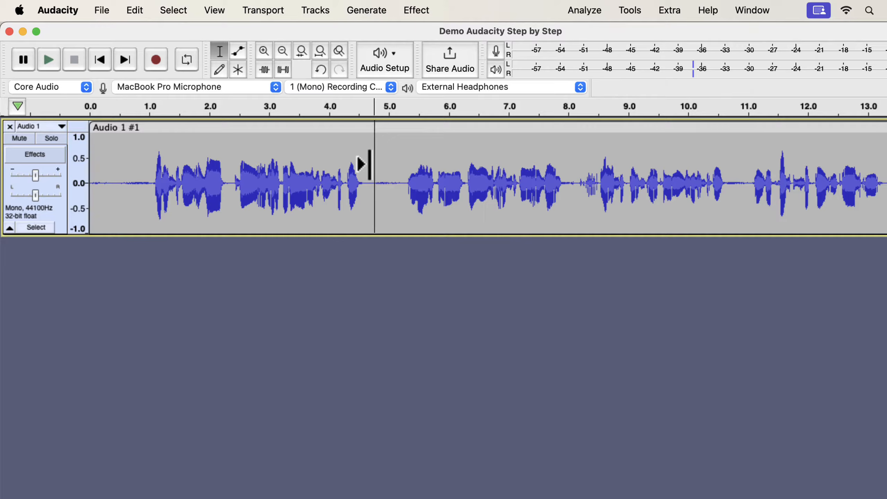
click(46, 229)
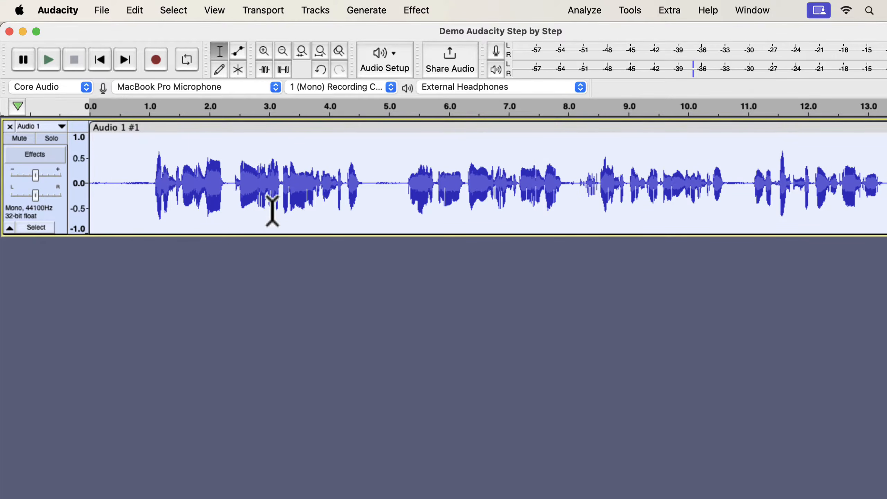
scroll(272, 210, right, 15)
scroll(272, 209, right, 8)
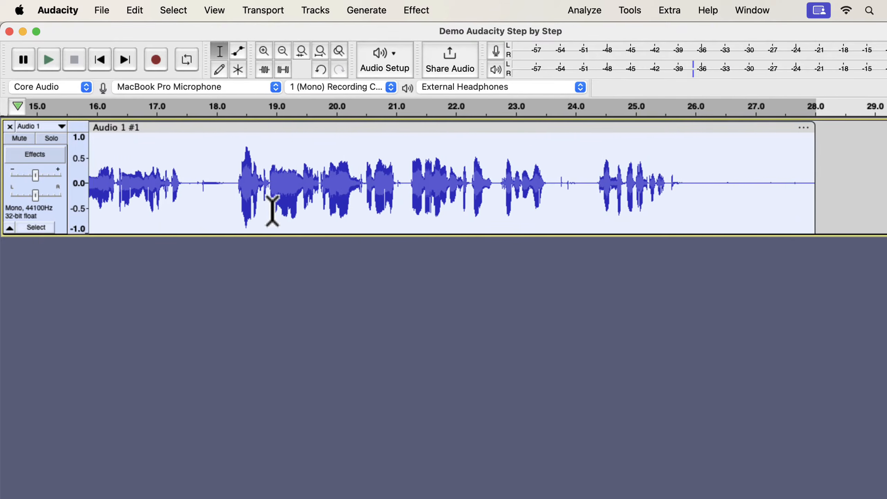
scroll(272, 210, left, 20)
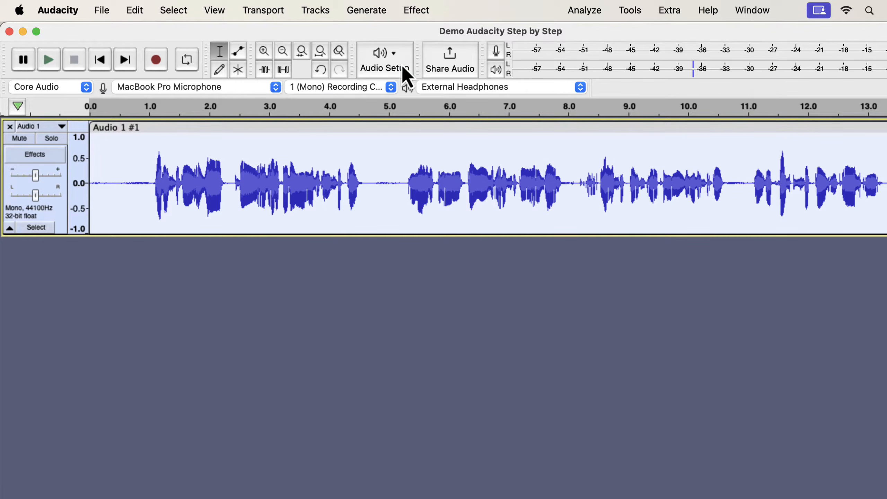
click(431, 16)
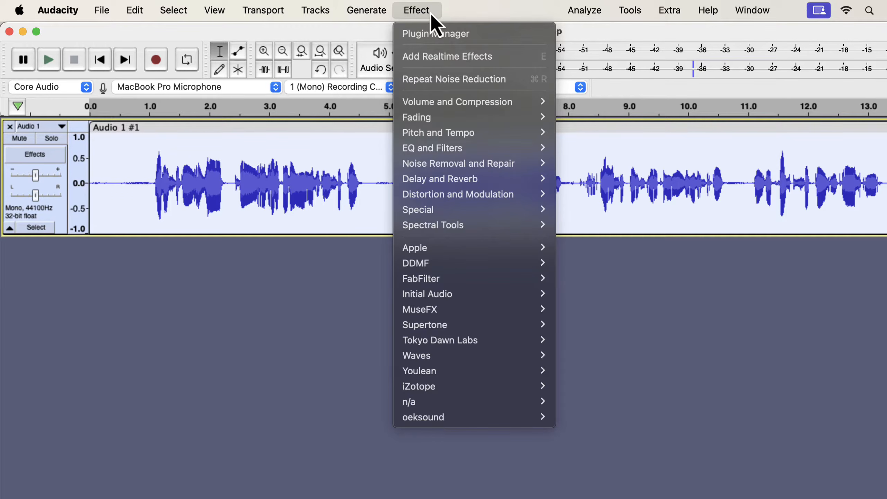
mouse_move(419, 167)
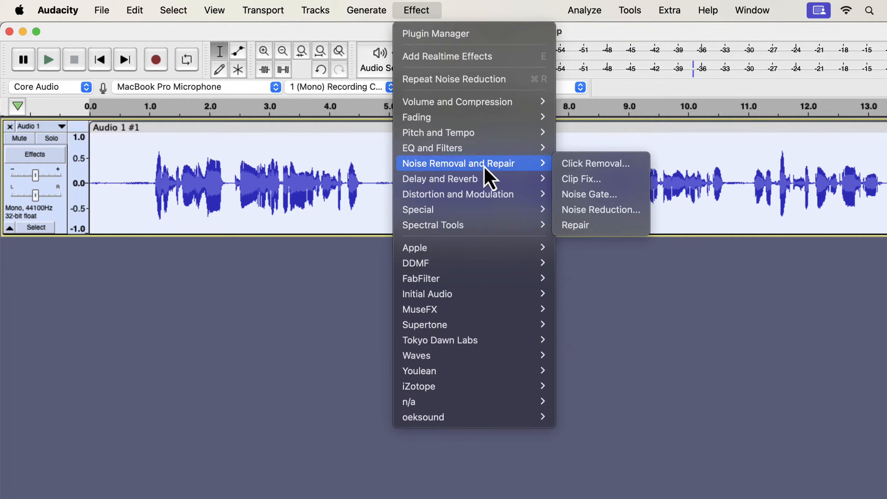
click(573, 210)
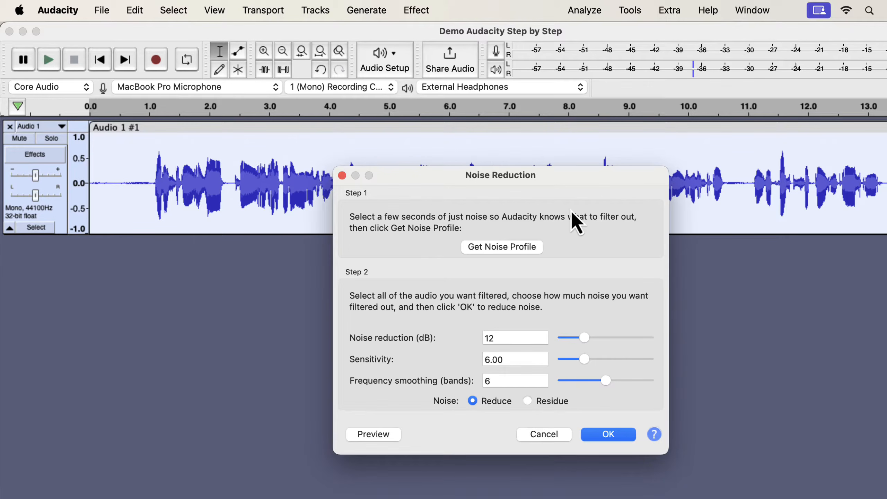
- Try the noise reduction amount at 48 dB and 6 dB, and return it to 12 dB
drag(585, 338, 650, 340)
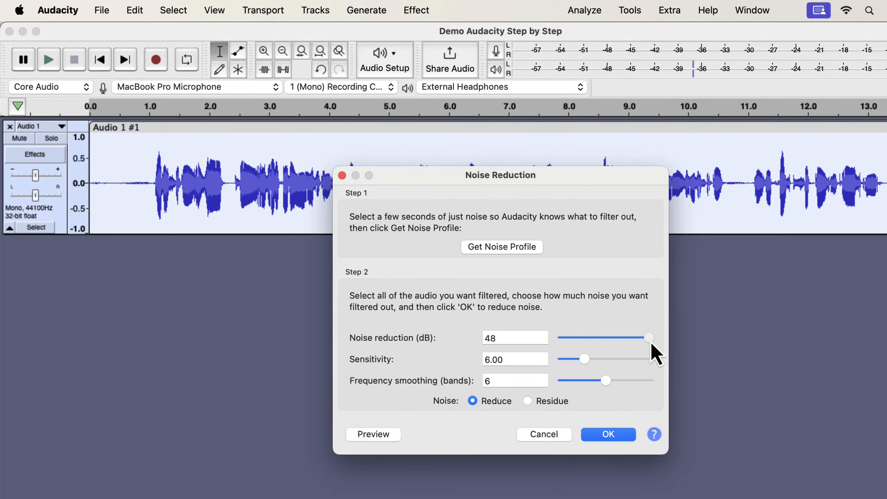
drag(647, 341, 576, 341)
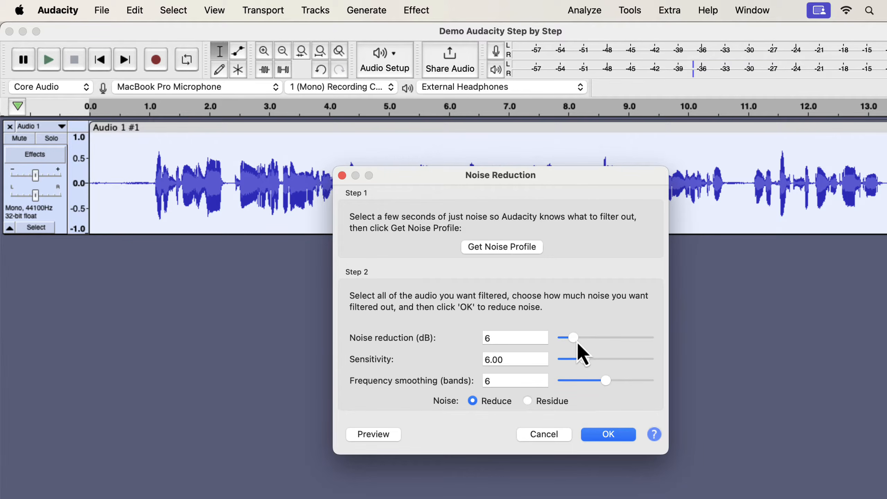
drag(574, 337, 580, 338)
drag(580, 338, 589, 338)
- Try the noise reduction sensitivity at its lowest setting and at 24.00, and return it to 6.00
drag(586, 363, 554, 365)
drag(561, 362, 661, 365)
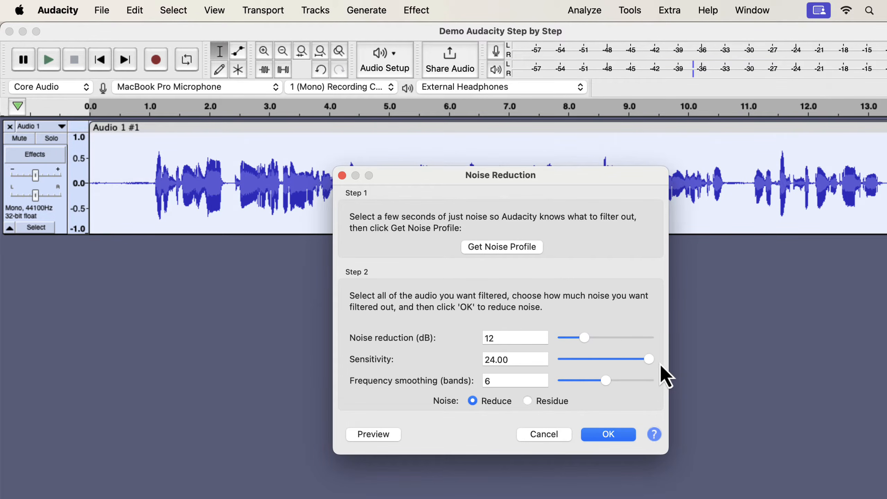
drag(650, 361, 588, 359)
click(531, 359)
text(6)
key(Tab)
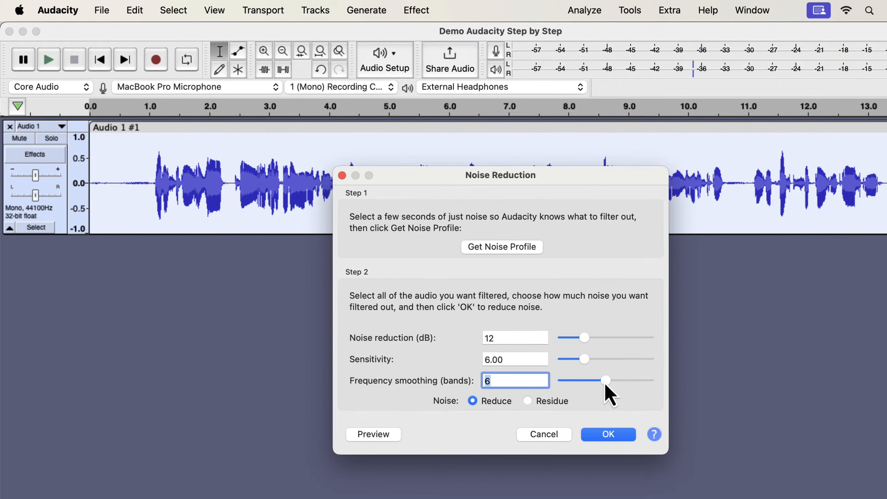
- Try the frequency smoothing at its lowest setting and at 12 bands, and return it to 6 bands
drag(604, 381, 558, 383)
drag(558, 381, 665, 385)
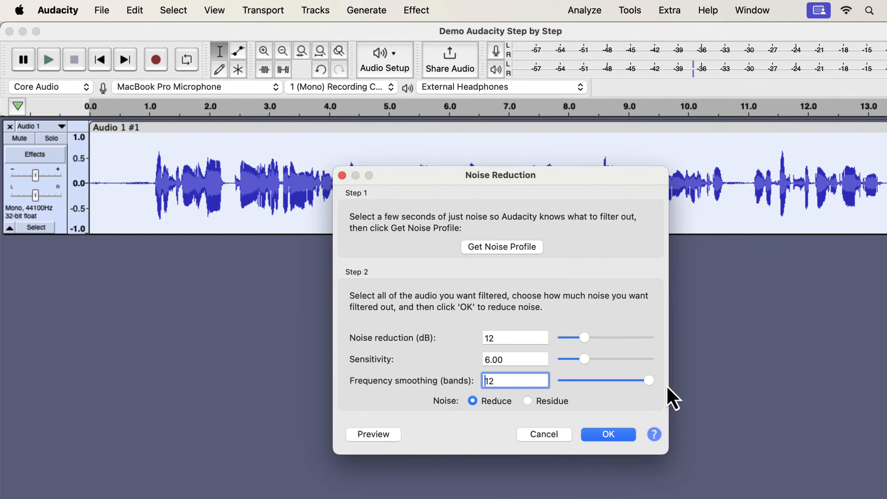
drag(650, 383, 609, 385)
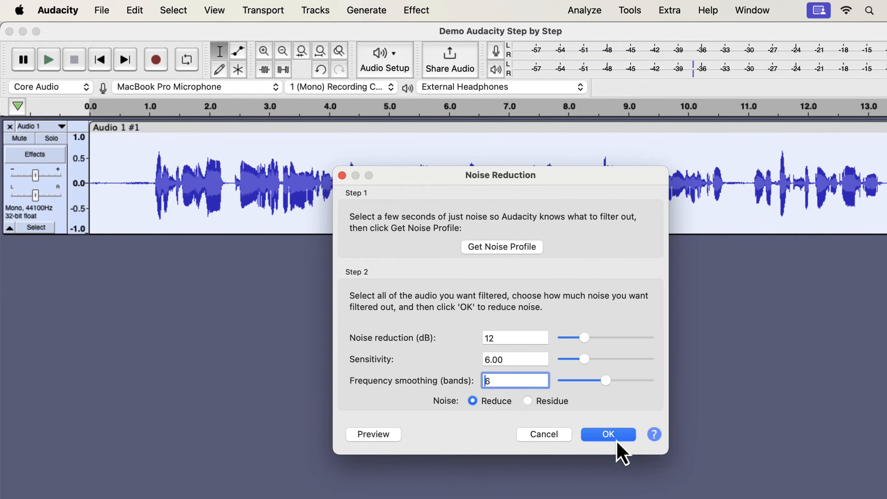
- Apply the noise reduction at 12 dB, sensitivity 6.00 and 6 smoothing bands, and play about the first 0.95 seconds to check it
click(593, 434)
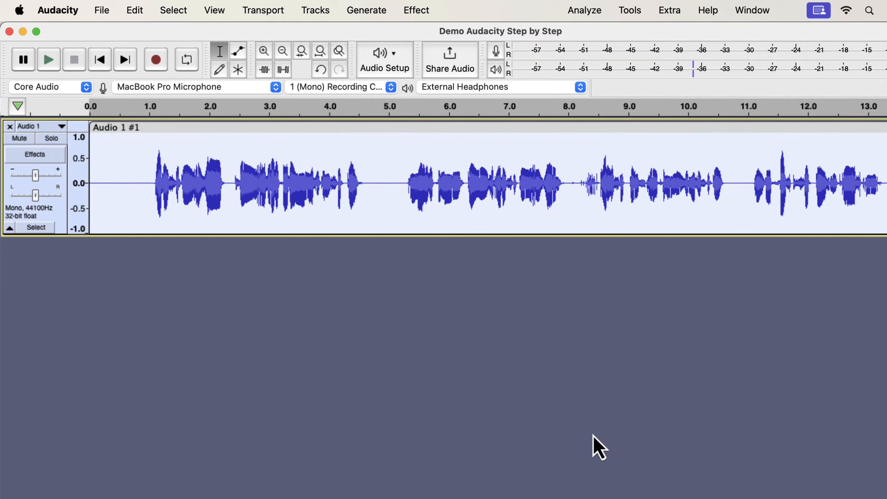
click(145, 184)
drag(143, 184, 90, 182)
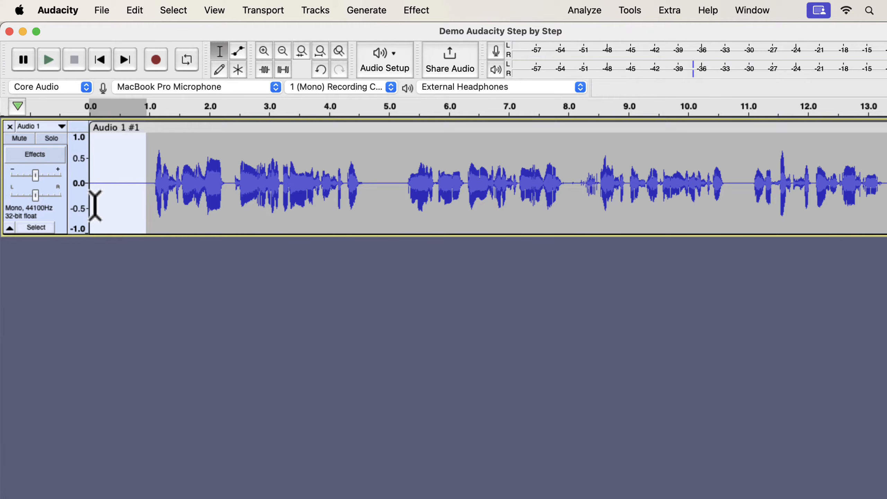
key(space)
key(space)
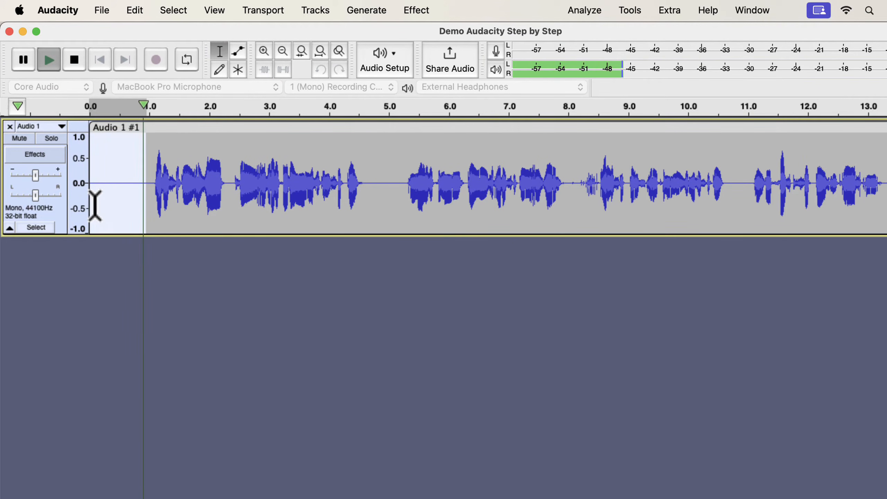
- Stop the short playback and play the noise-reduced recording from near its start through about 10 seconds to check the speech
key(space)
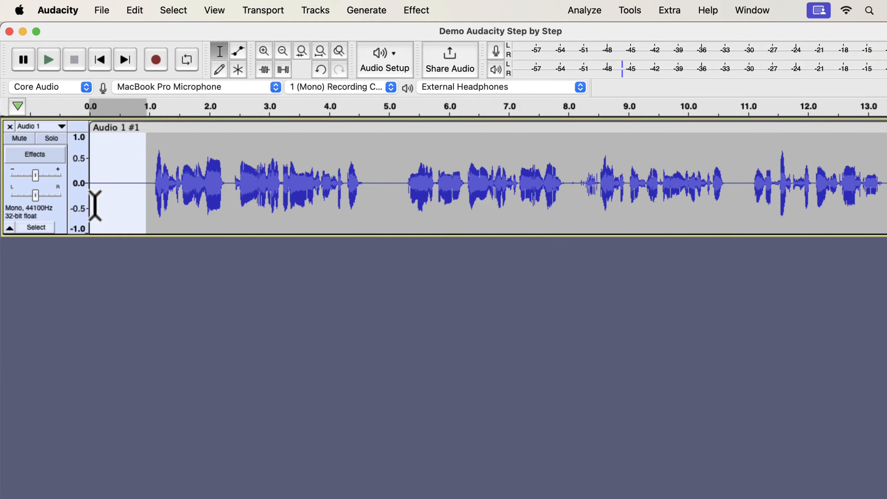
click(151, 182)
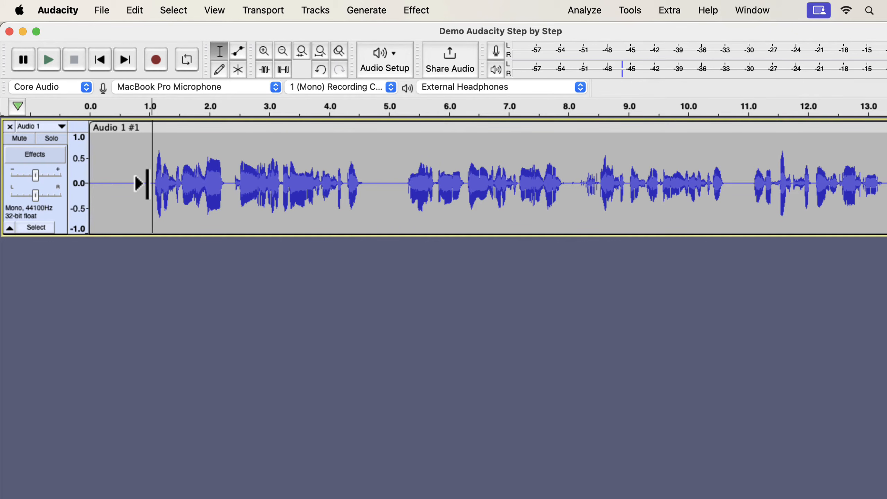
key(space)
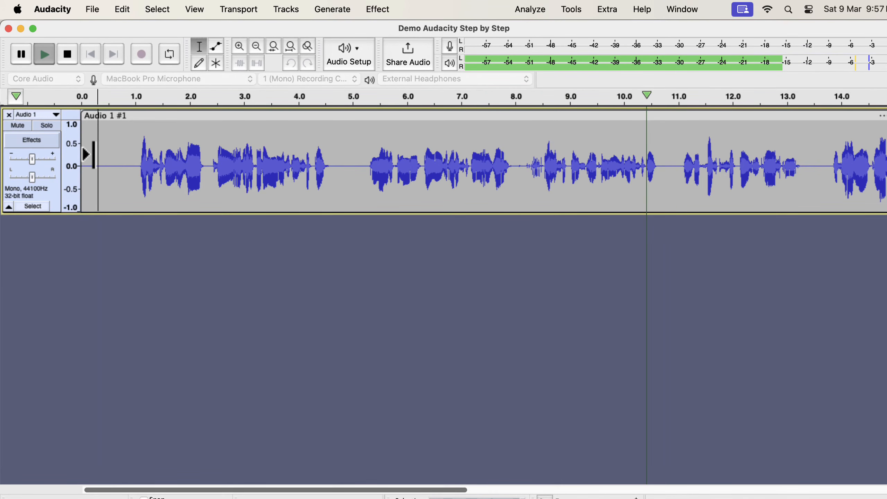
key(space)
- Select the whole track, view the Noise Gate effect's settings and close them without applying
key(super+a)
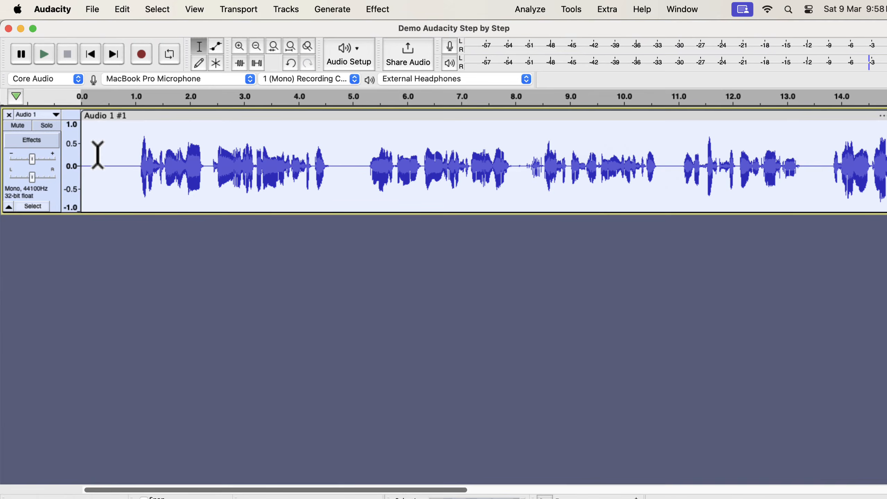
click(379, 13)
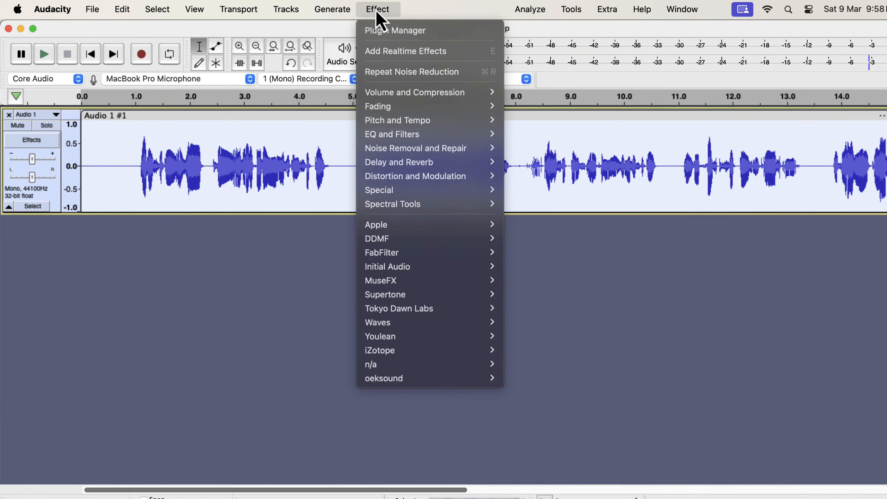
mouse_move(381, 153)
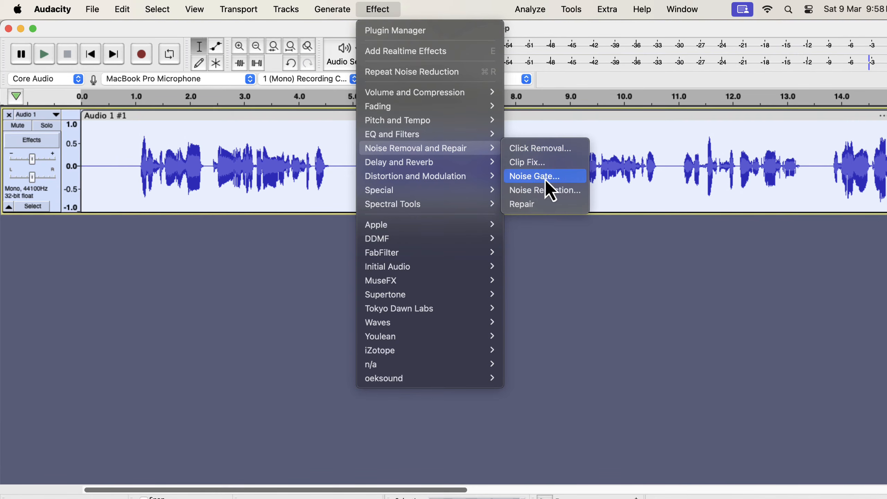
click(564, 177)
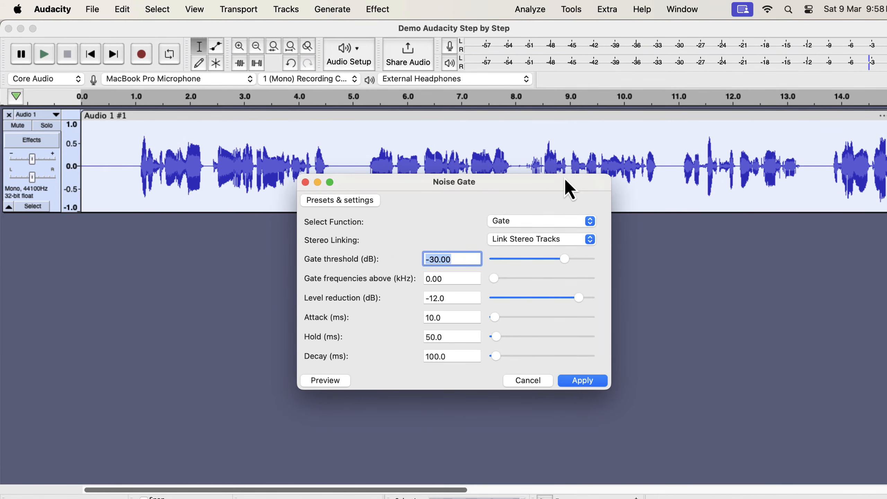
click(305, 182)
- Switch to the browser and look through the Audacity for Beginners course page down to its curriculum
key(ctrl+Right)
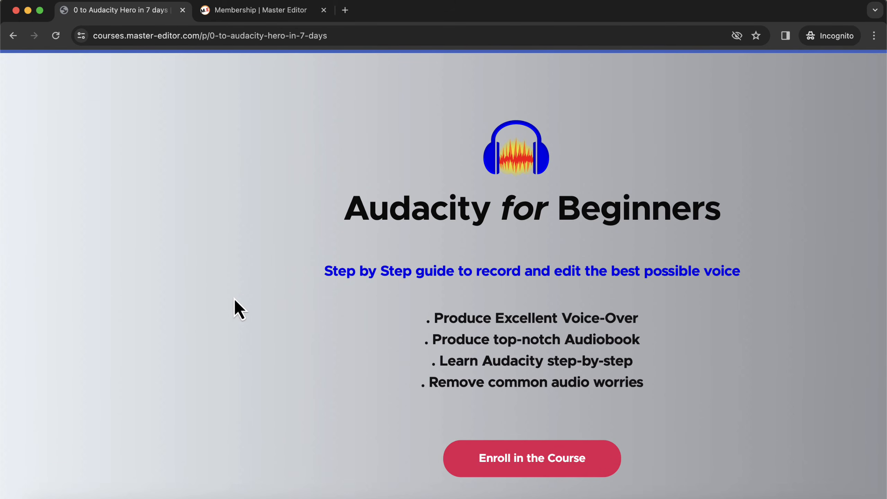
scroll(234, 298, down, 10)
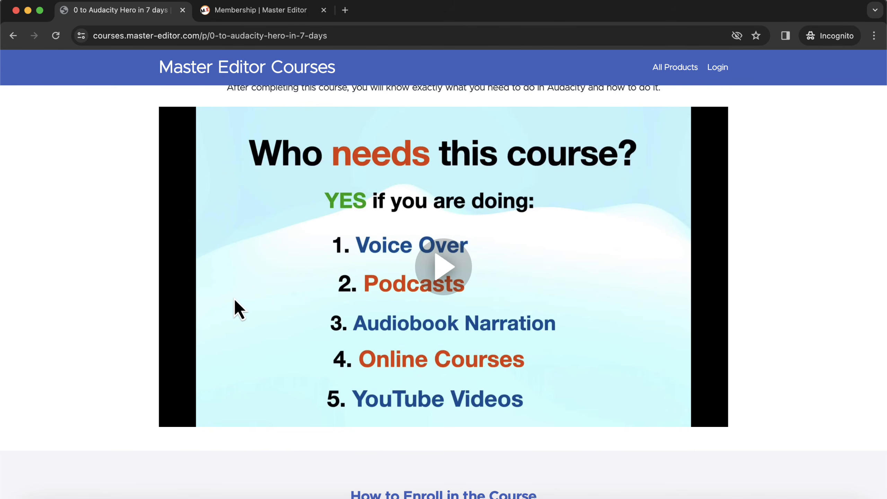
scroll(234, 298, down, 6)
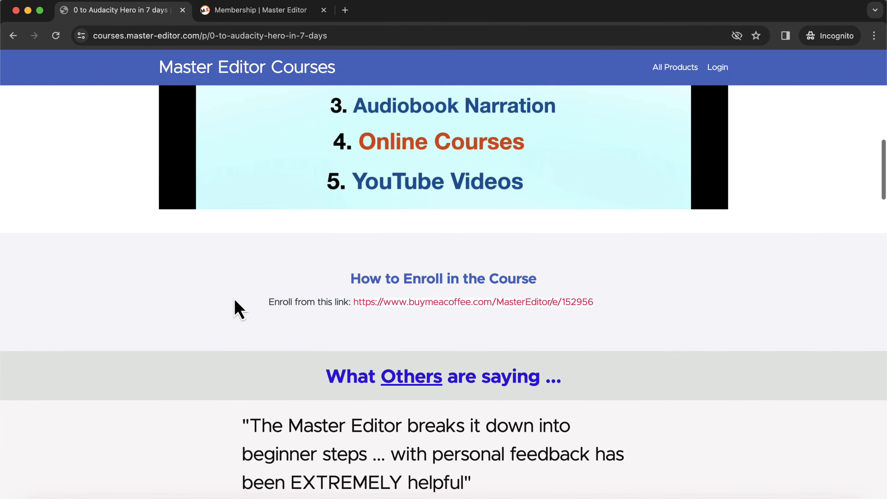
scroll(234, 298, down, 10)
scroll(234, 298, down, 5)
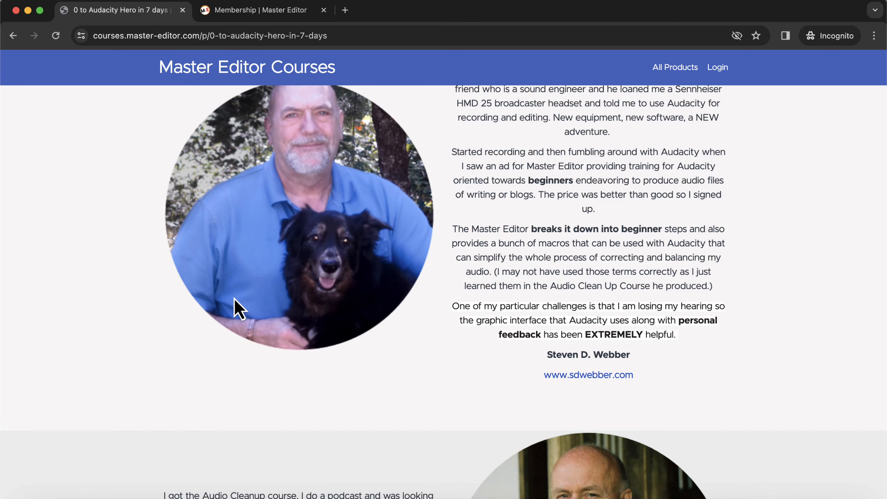
scroll(234, 298, down, 7)
scroll(234, 301, down, 6)
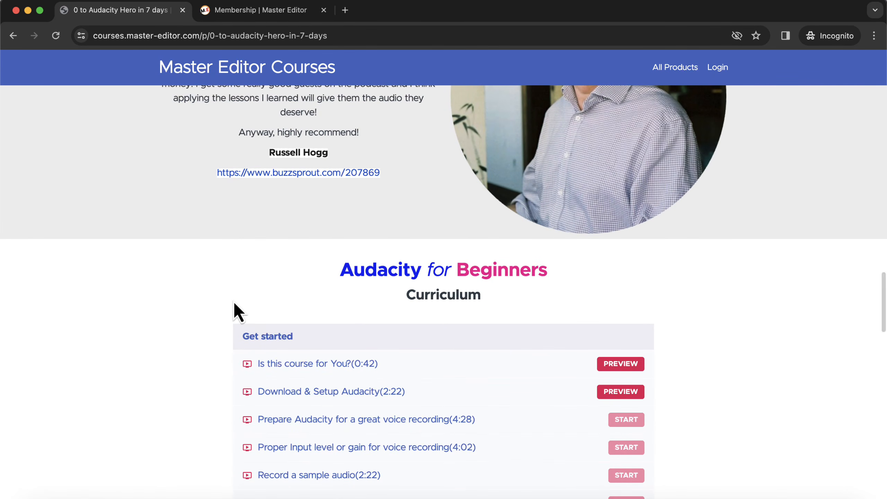